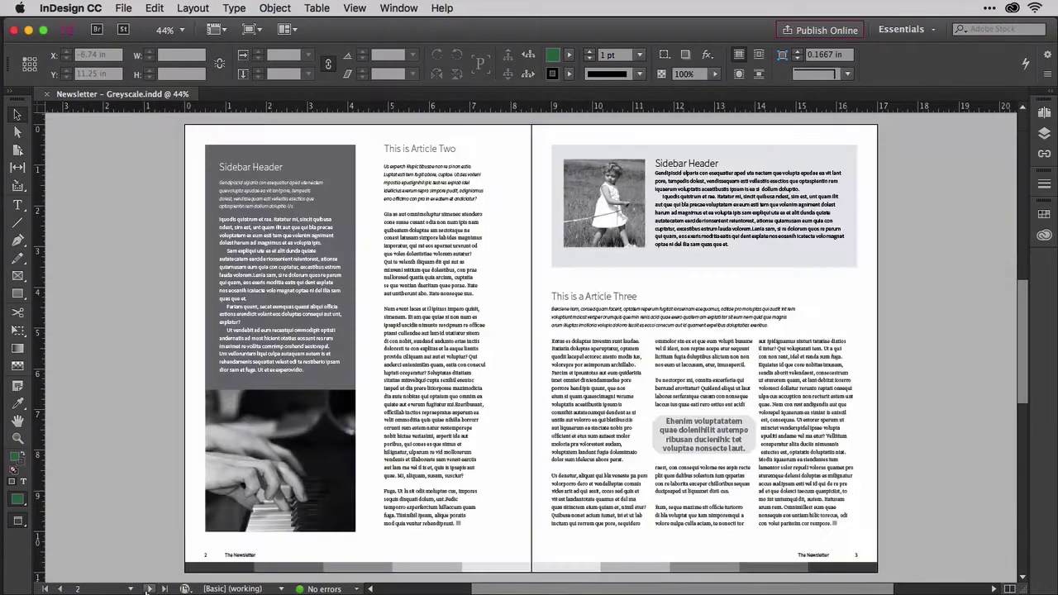
{"action": "left_click", "coordinate": [149, 589]}
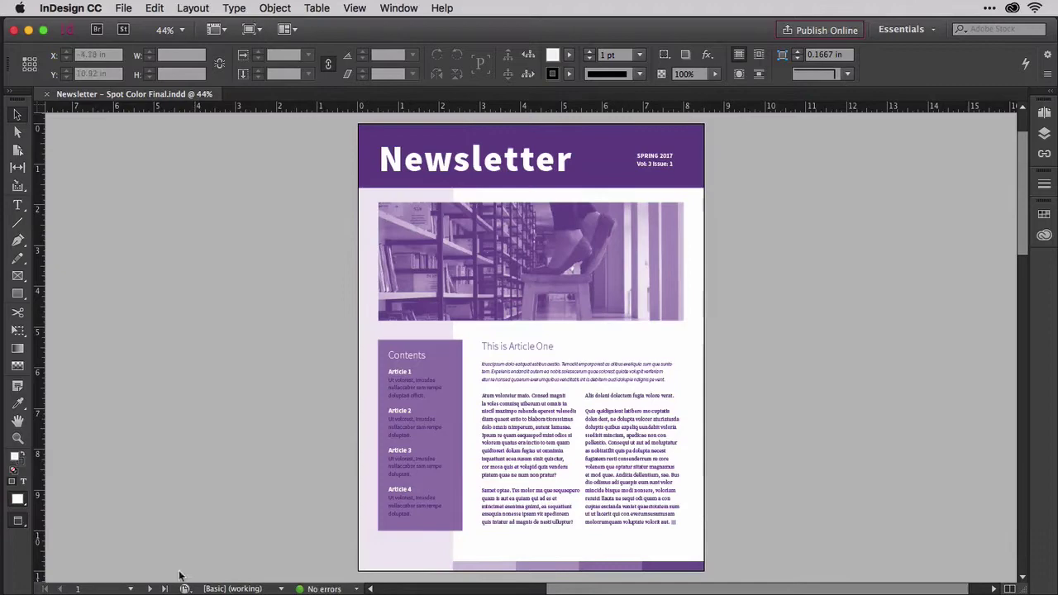
Page through the spot-colour newsletter's spreads to its back page.
{"action": "left_click", "coordinate": [149, 588]}
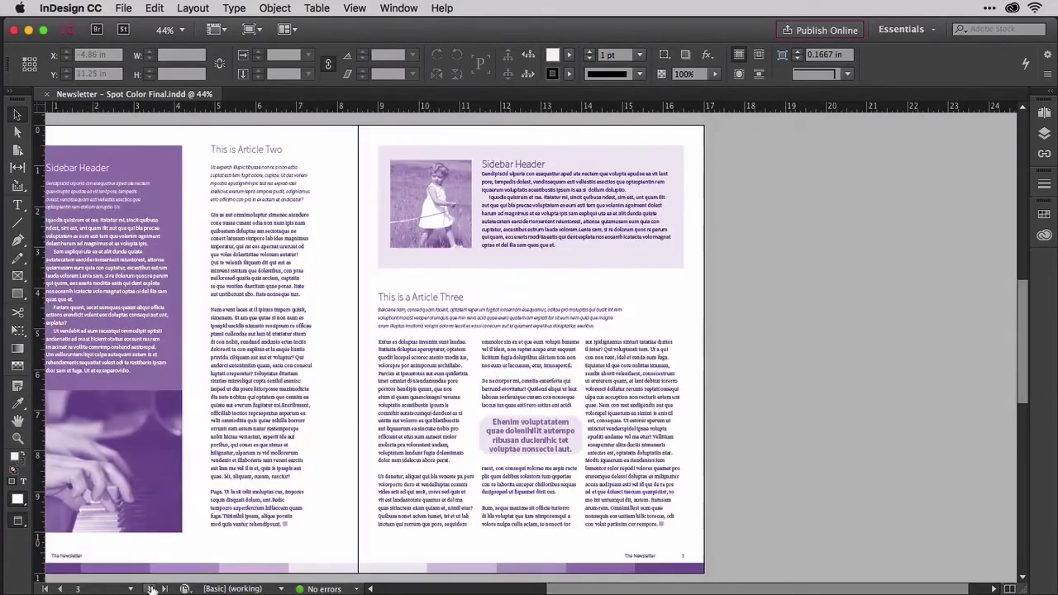
{"action": "left_click", "coordinate": [152, 589]}
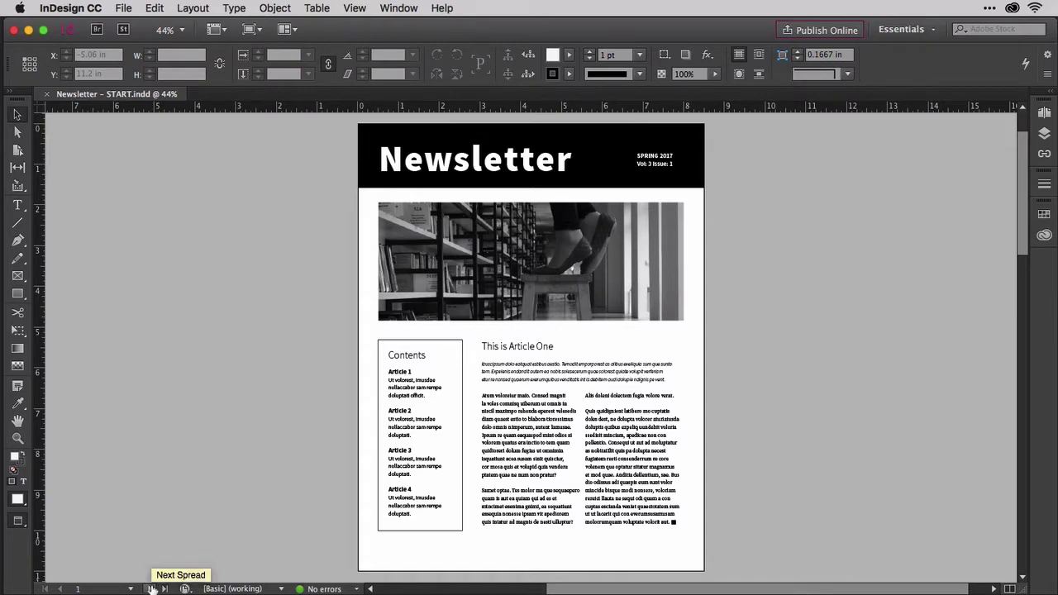
Step through START.indd to its back page, then through the greyscale version's spreads.
{"action": "left_click", "coordinate": [153, 588]}
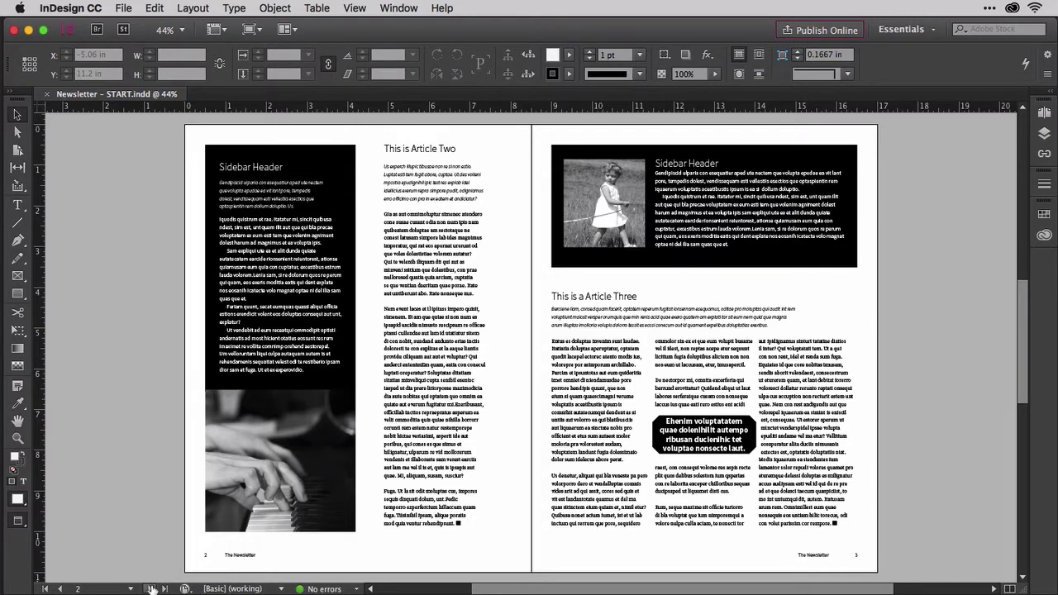
{"action": "left_click", "coordinate": [151, 589]}
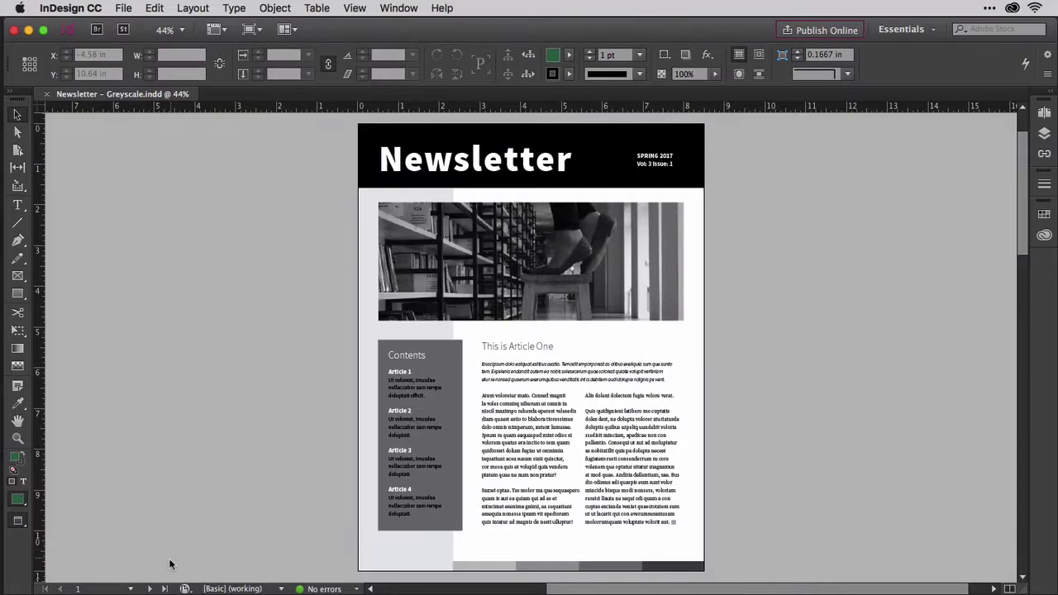
{"action": "left_click", "coordinate": [150, 589]}
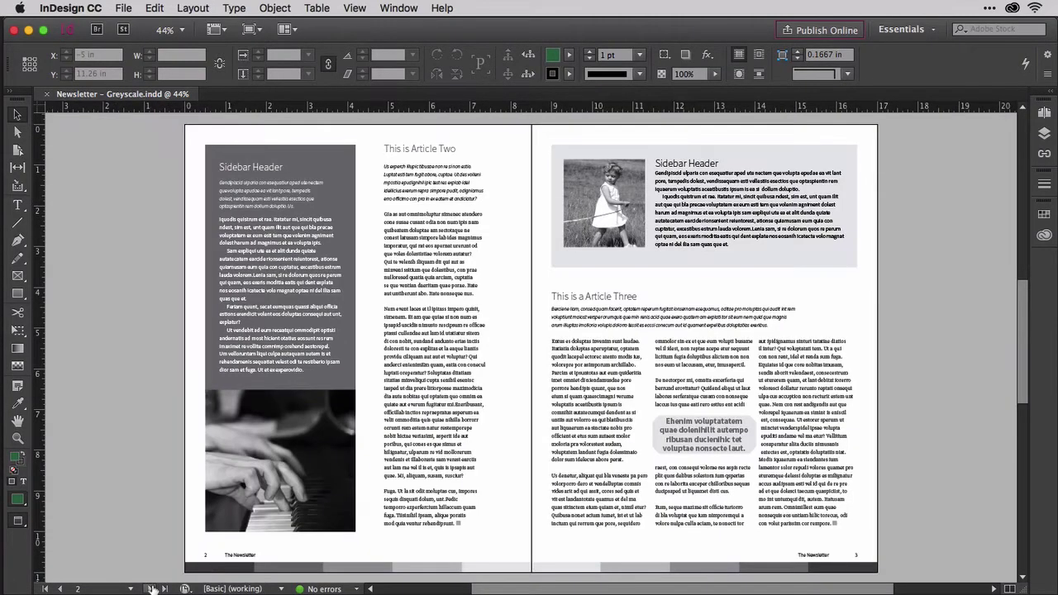
{"action": "left_click", "coordinate": [151, 588]}
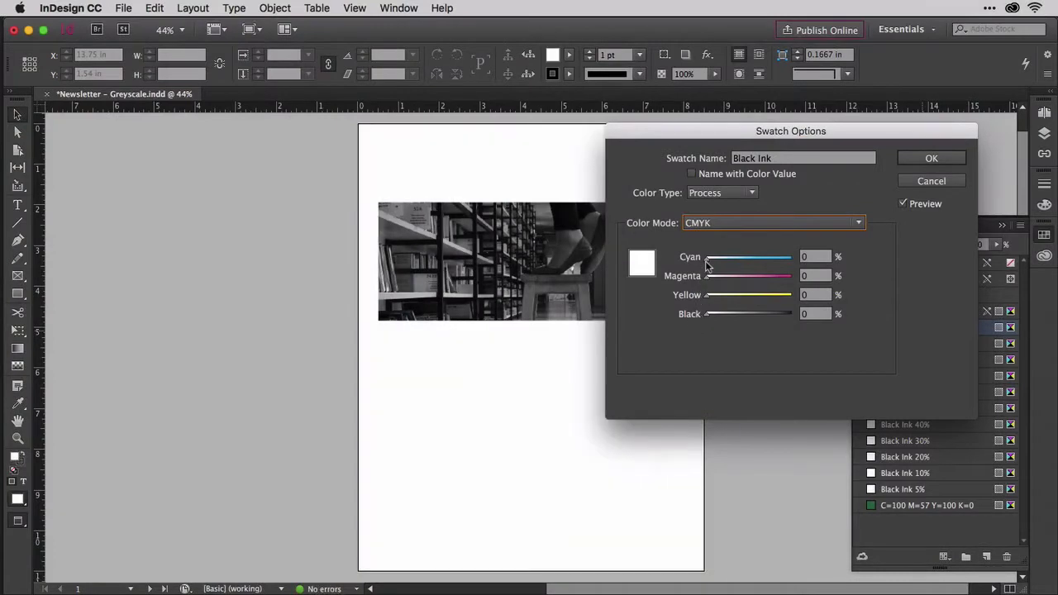
Preview PANTONE 7407 U, 520 U, 523 U and 5605 U as the Black Ink swatch's base colour.
{"action": "left_click_drag", "start_coordinate": [709, 259], "coordinate": [812, 274]}
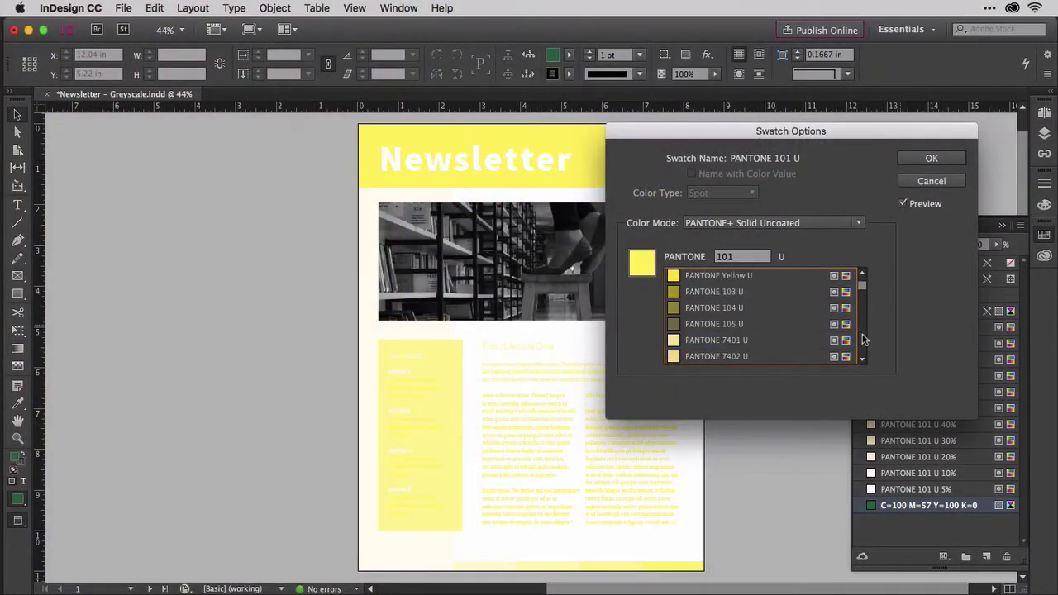
{"action": "scroll", "coordinate": [862, 339], "scroll_direction": "down", "scroll_amount": 2}
{"action": "left_click", "coordinate": [744, 339]}
{"action": "type", "text": "520"}
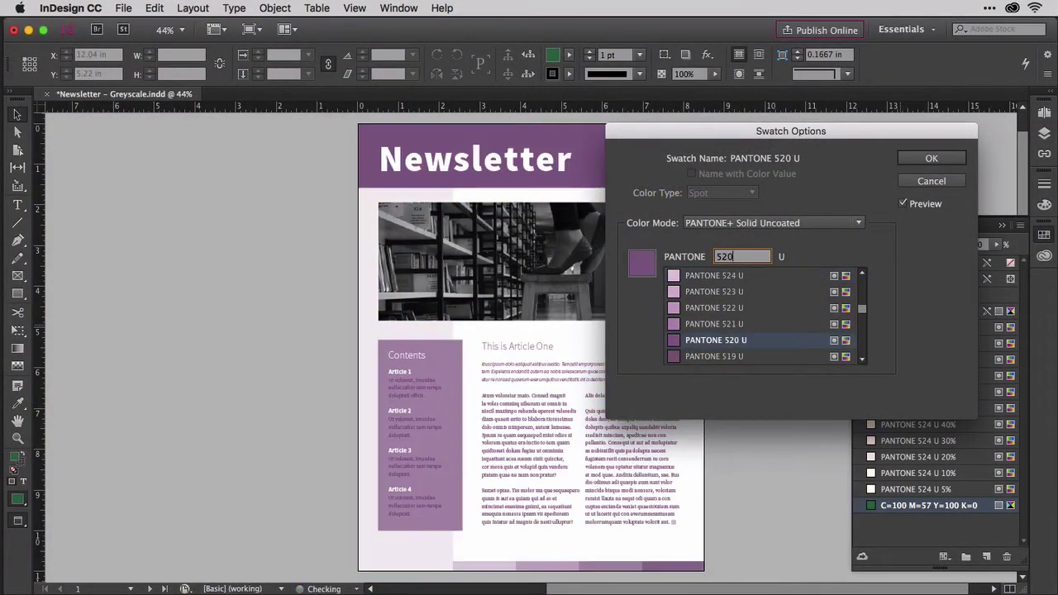
{"action": "left_click", "coordinate": [844, 292]}
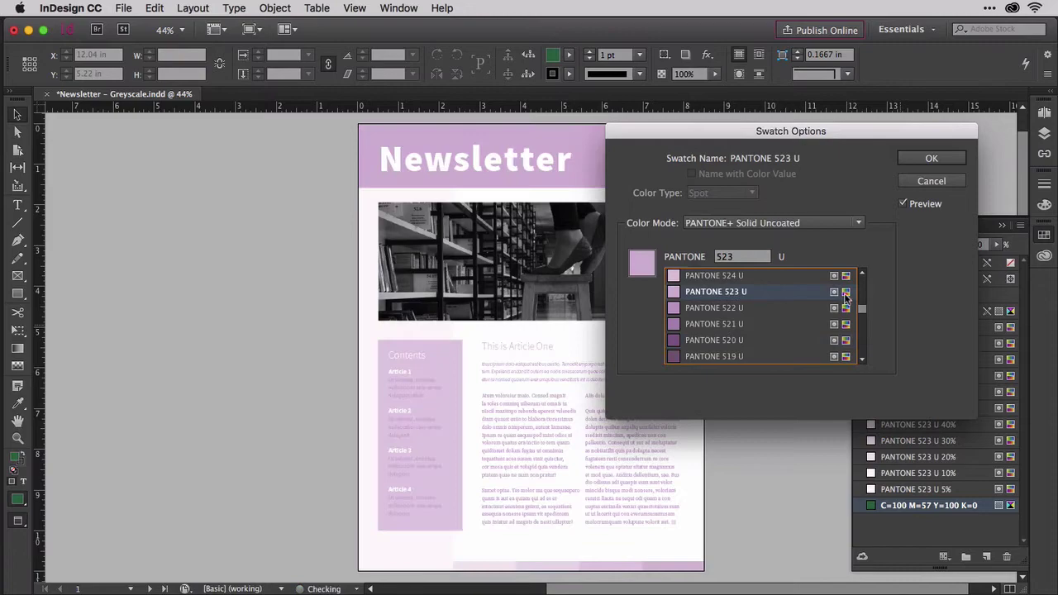
{"action": "scroll", "coordinate": [861, 314], "scroll_direction": "down", "scroll_amount": 10}
{"action": "left_click", "coordinate": [726, 289]}
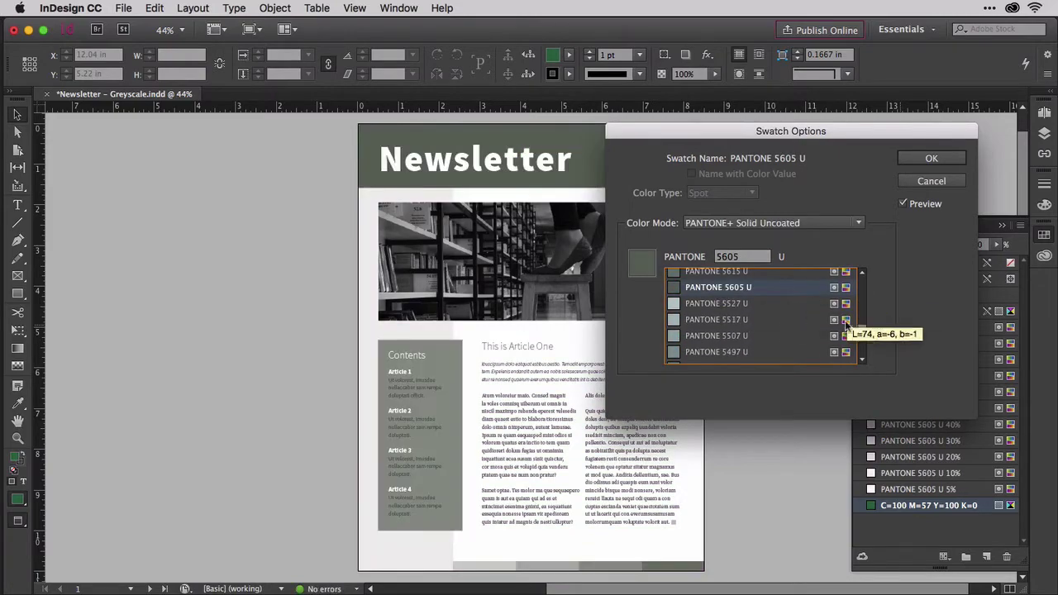
{"action": "scroll", "coordinate": [852, 314], "scroll_direction": "up", "scroll_amount": 15}
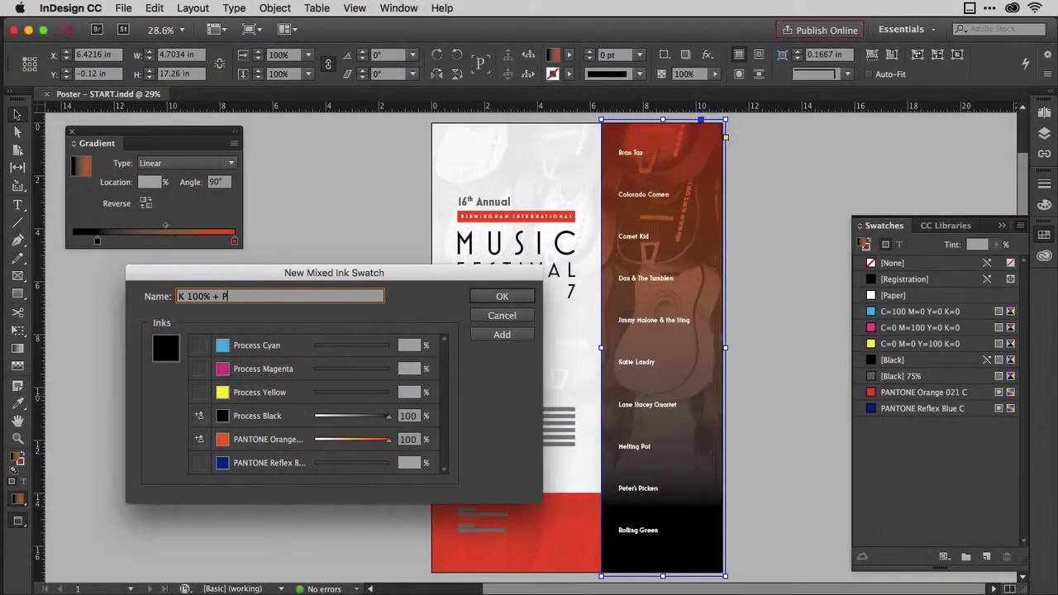
Save the mixed-ink swatch as 'PMS 021 C 100%' and apply it in the poster gradient.
{"action": "type", "text": " 021 C 100%"}
{"action": "left_click", "coordinate": [482, 299]}
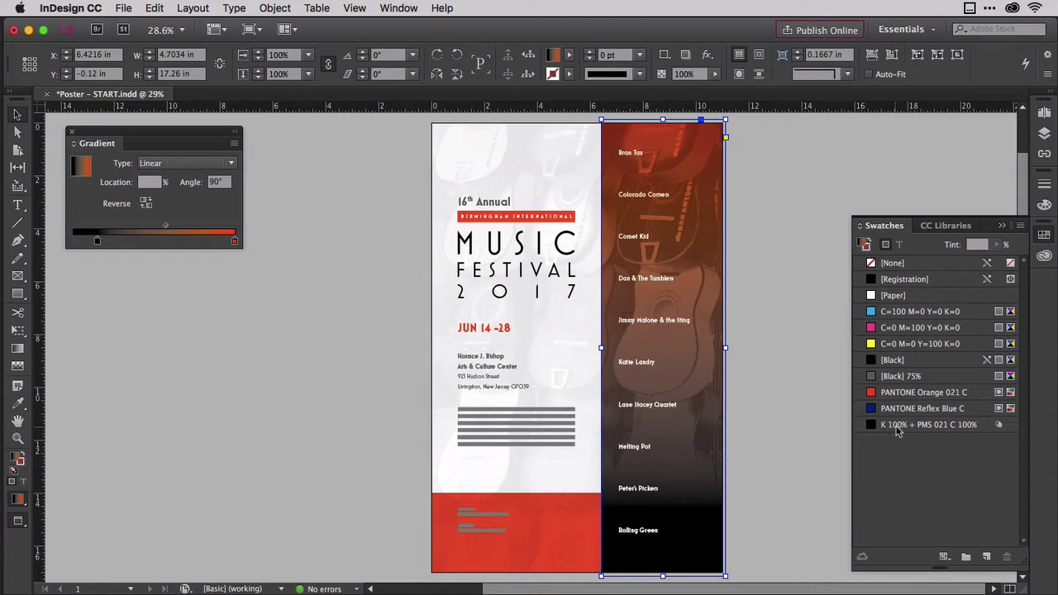
{"action": "left_click_drag", "start_coordinate": [898, 431], "coordinate": [98, 242]}
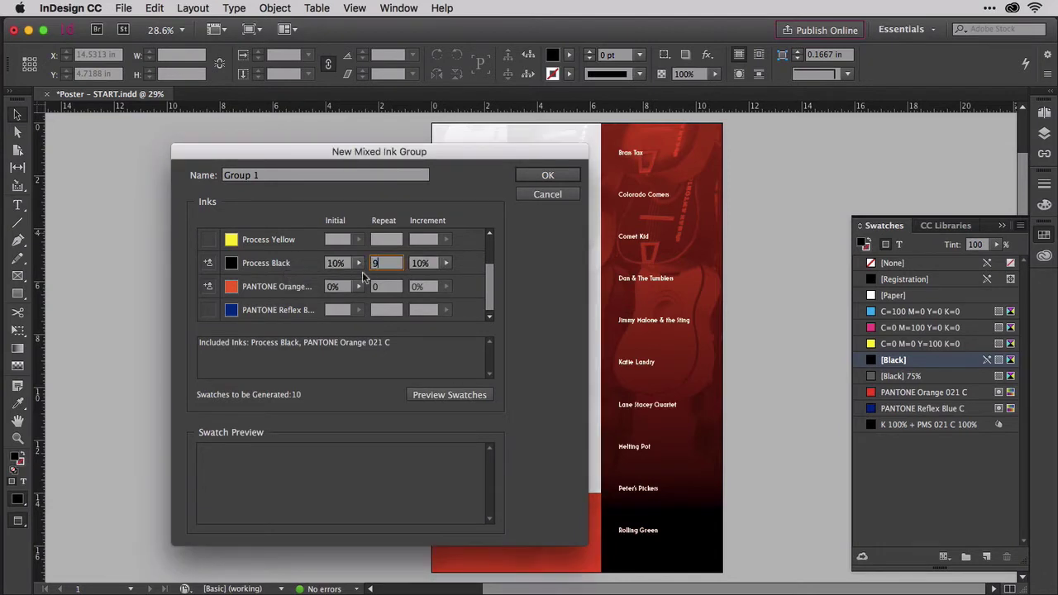
Set orange to 100% in the mixed-ink group, preview the swatches, and create Group 1.
{"action": "left_click", "coordinate": [358, 286]}
{"action": "left_click_drag", "start_coordinate": [289, 306], "coordinate": [377, 308]}
{"action": "left_click", "coordinate": [464, 395]}
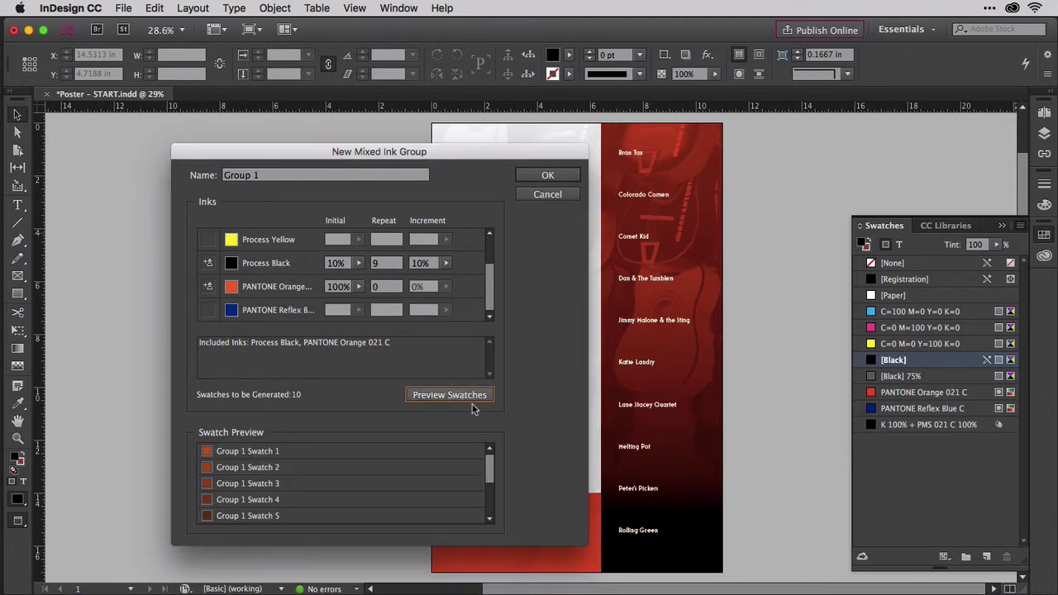
{"action": "left_click_drag", "start_coordinate": [489, 469], "coordinate": [487, 508]}
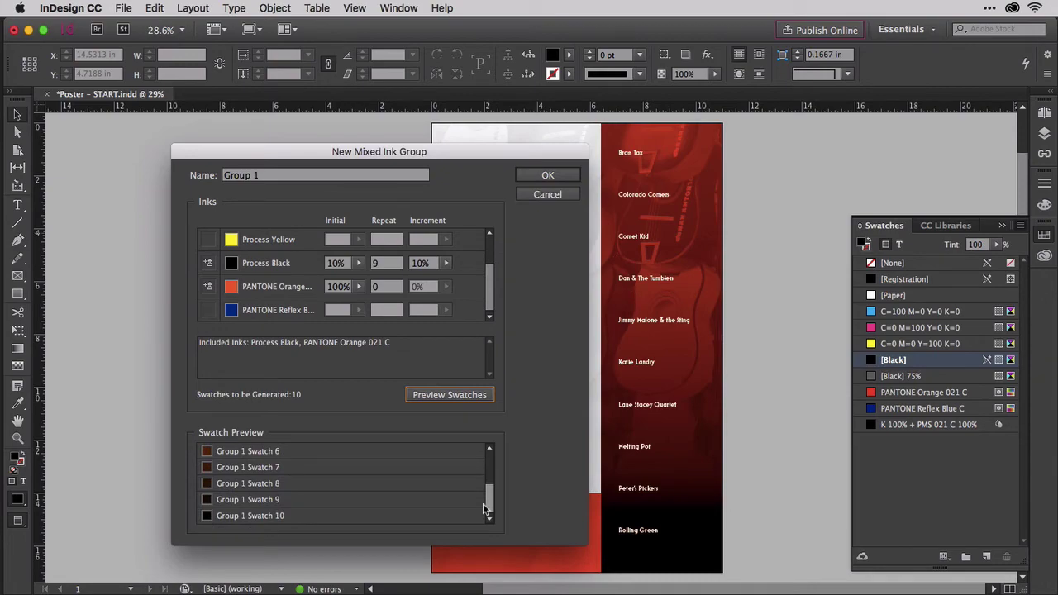
{"action": "left_click", "coordinate": [547, 175]}
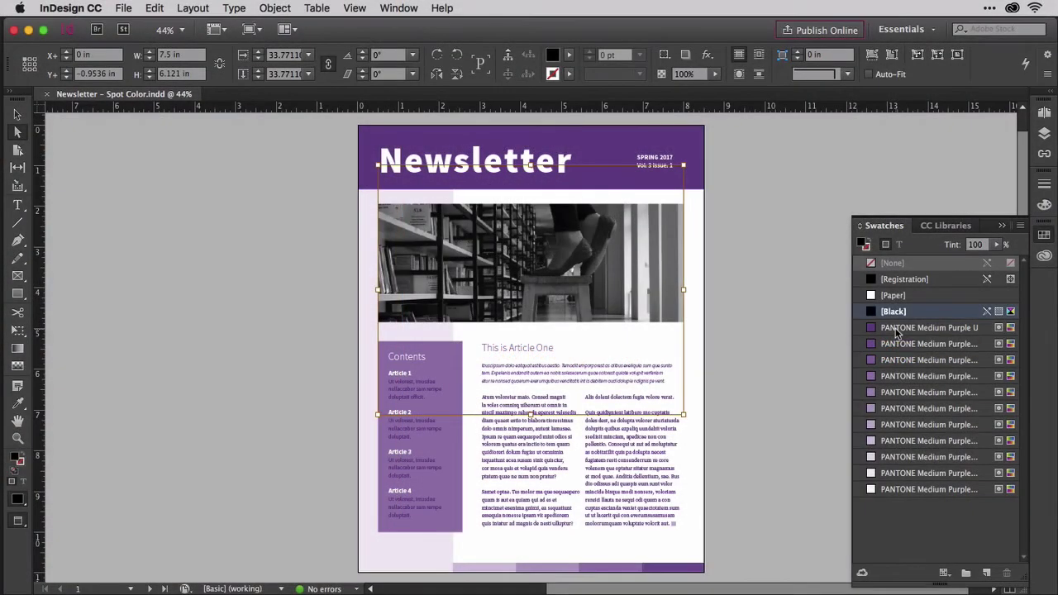
Apply PANTONE Medium Purple U to the library, piano and little-girl photos.
{"action": "left_click", "coordinate": [897, 328]}
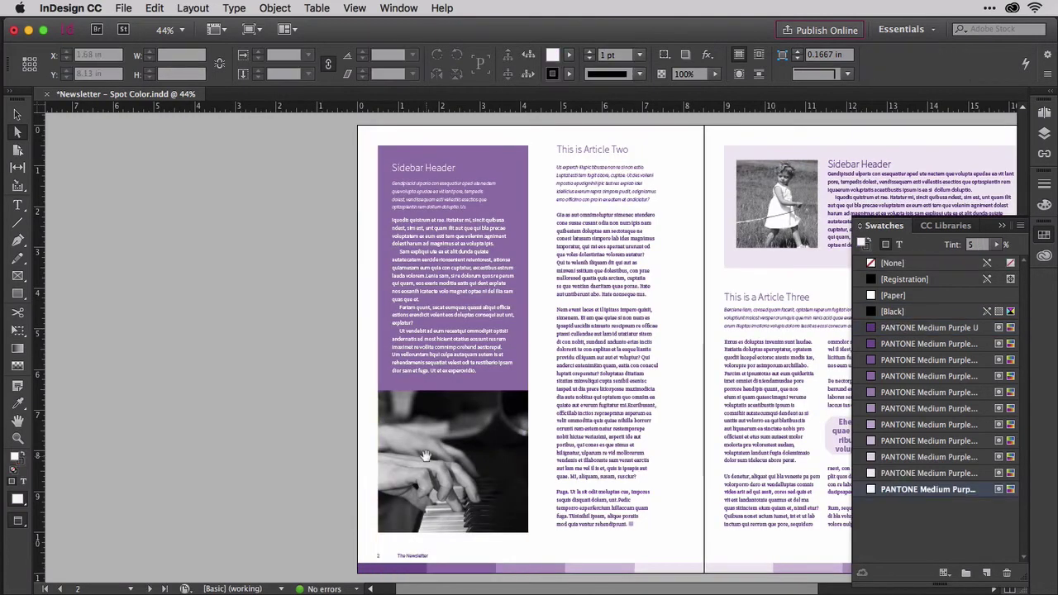
{"action": "left_click", "coordinate": [425, 455]}
{"action": "left_click", "coordinate": [891, 331]}
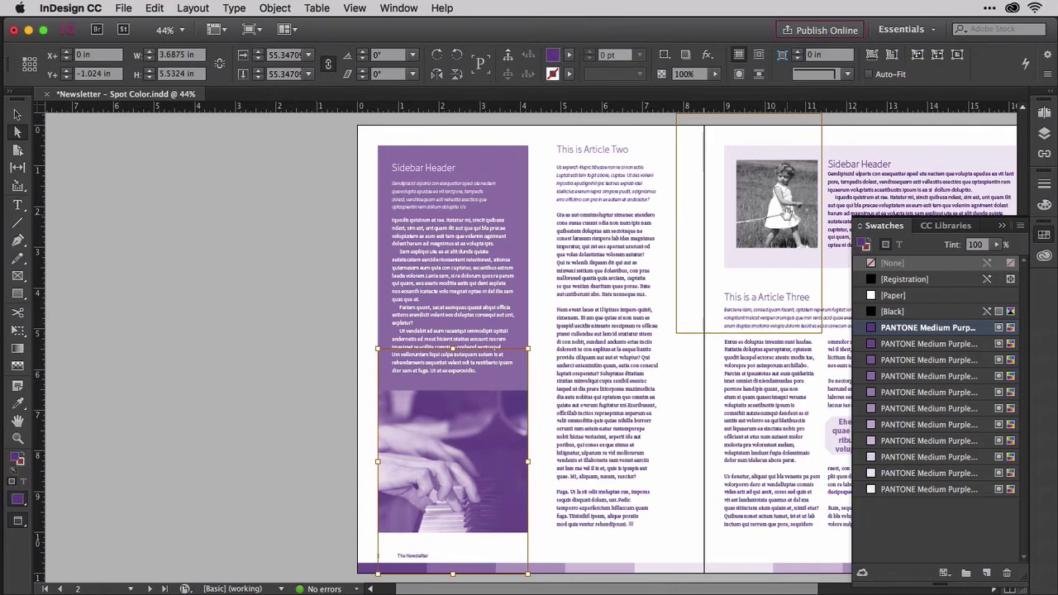
{"action": "left_click", "coordinate": [790, 218]}
{"action": "left_click", "coordinate": [894, 328]}
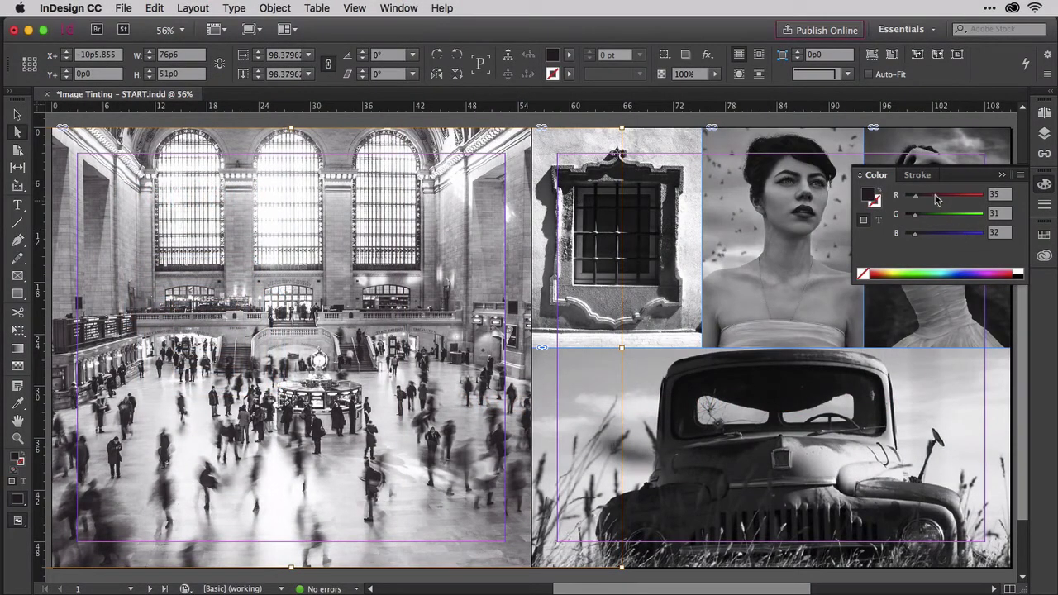
Tint the train-station photo sepia brown via R and G, then check the final file's swatches.
{"action": "left_click_drag", "start_coordinate": [919, 198], "coordinate": [944, 201]}
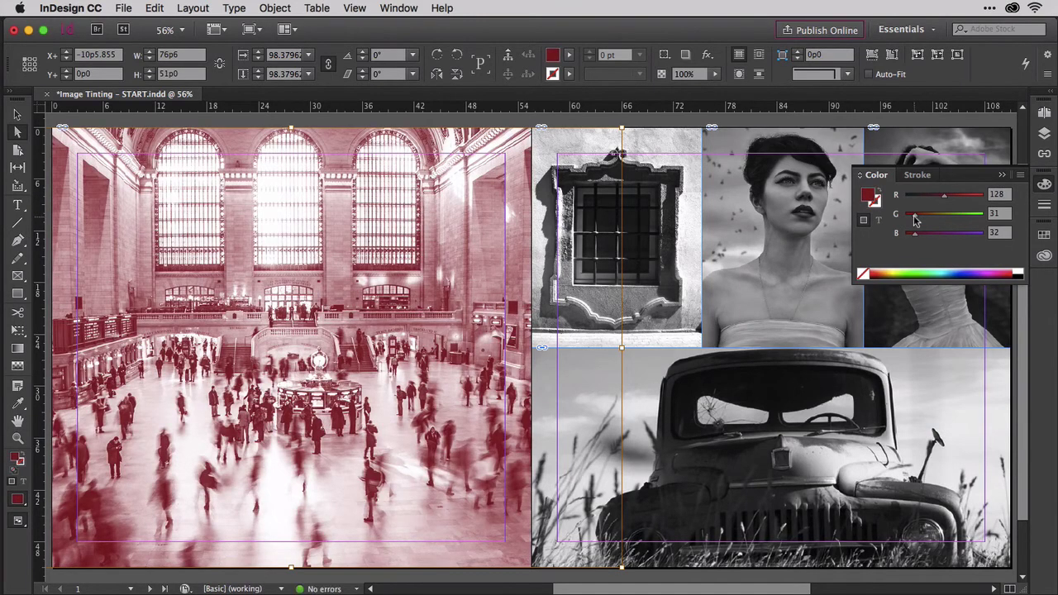
{"action": "mouse_move", "coordinate": [915, 219]}
{"action": "left_mouse_down"}
{"action": "mouse_move", "coordinate": [935, 220]}
{"action": "mouse_move", "coordinate": [926, 219]}
{"action": "left_mouse_up"}
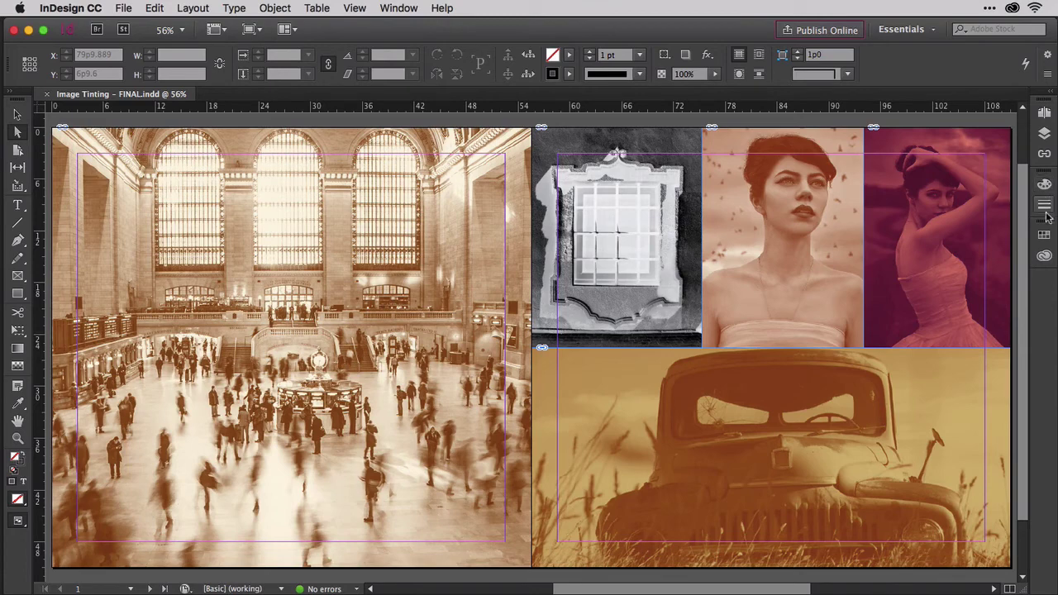
{"action": "left_click", "coordinate": [1045, 236]}
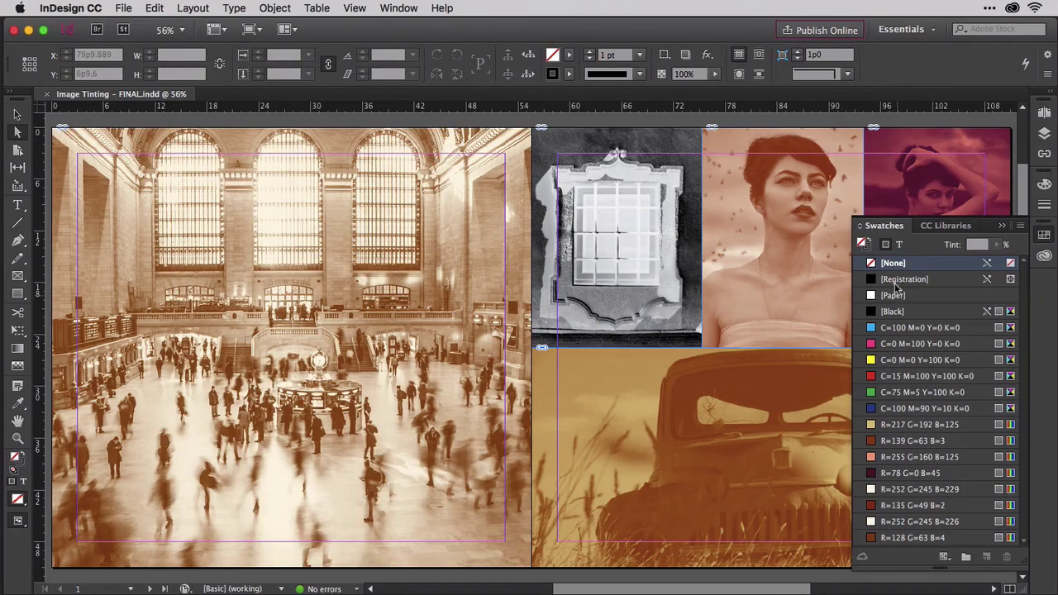
{"action": "left_click", "coordinate": [821, 257]}
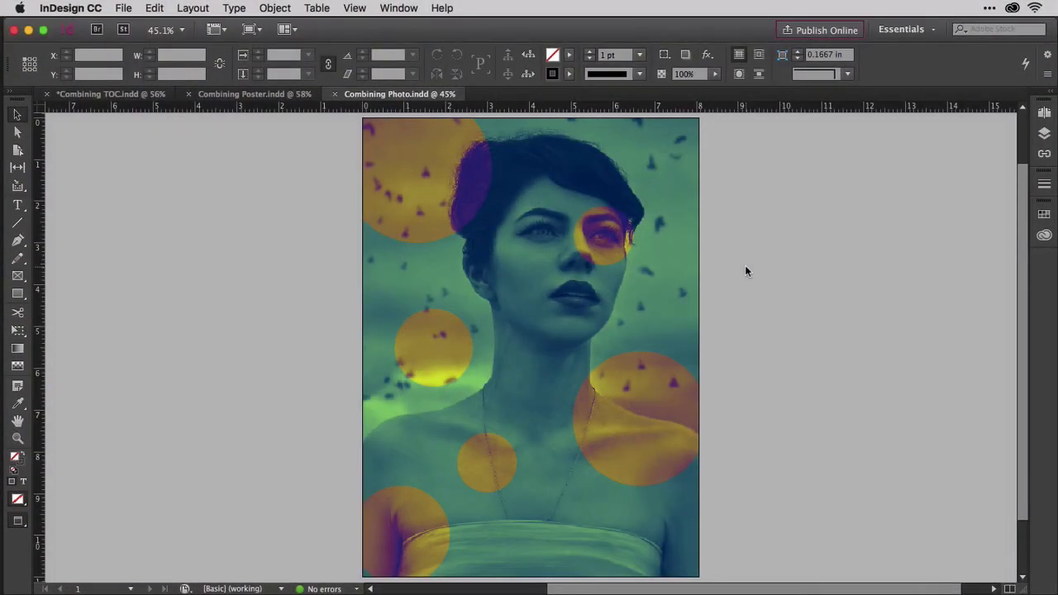
View the Combining Poster document, then the Combining TOC contents spread.
{"action": "left_click", "coordinate": [266, 96]}
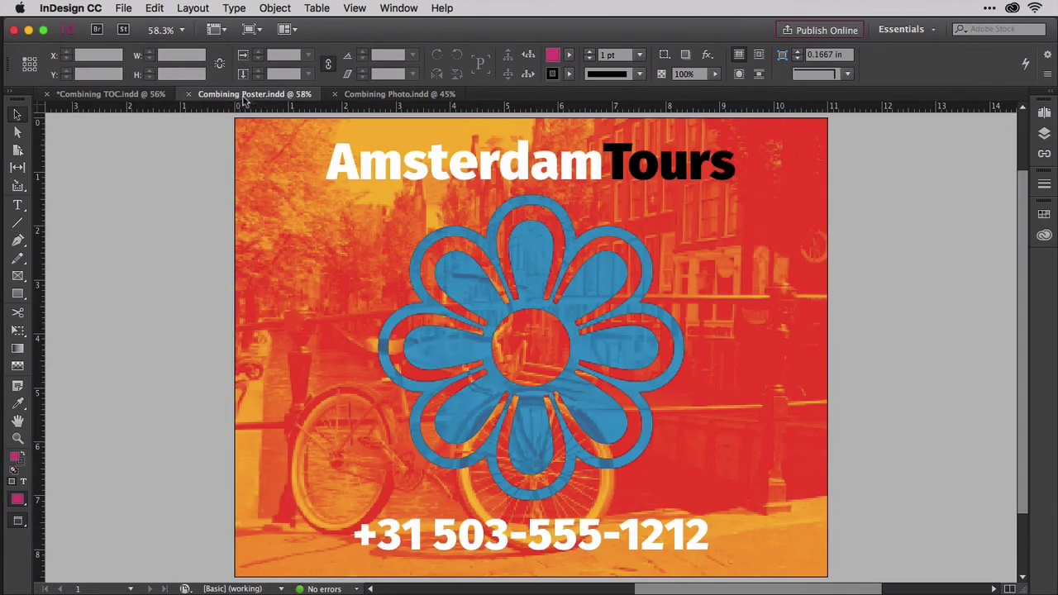
{"action": "left_click", "coordinate": [120, 96]}
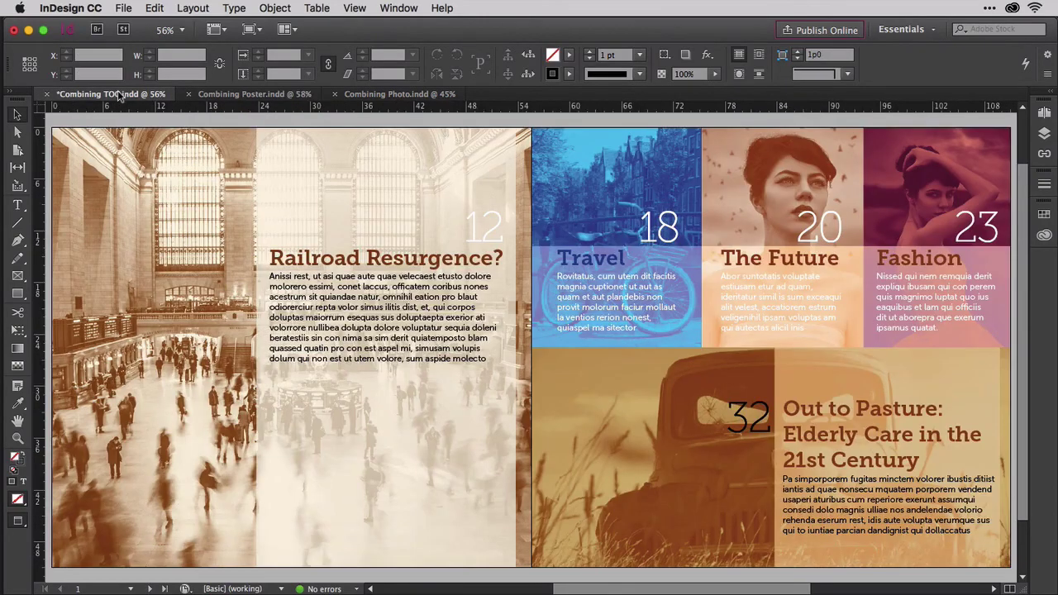